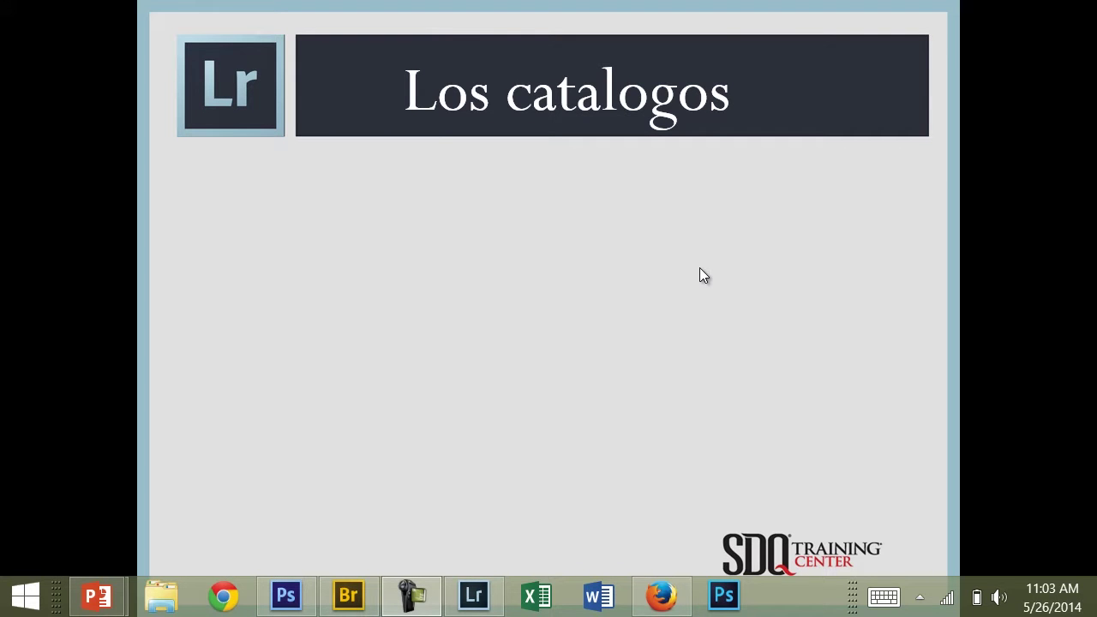
Step: Bring the slideshow forward to show the 'Los catalogos' slide with the desk-and-book photo
click(873, 378)
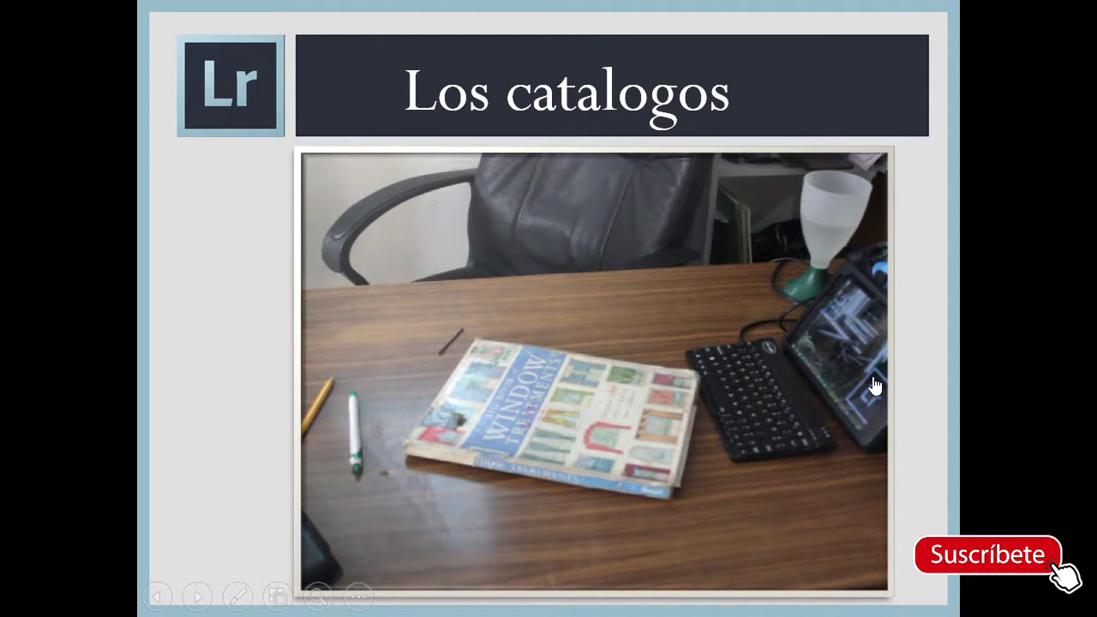
Step: Advance to the Lightroom.lrcat catalog slide, then cycle between Bridge, the slideshow and Lightroom
key(Right)
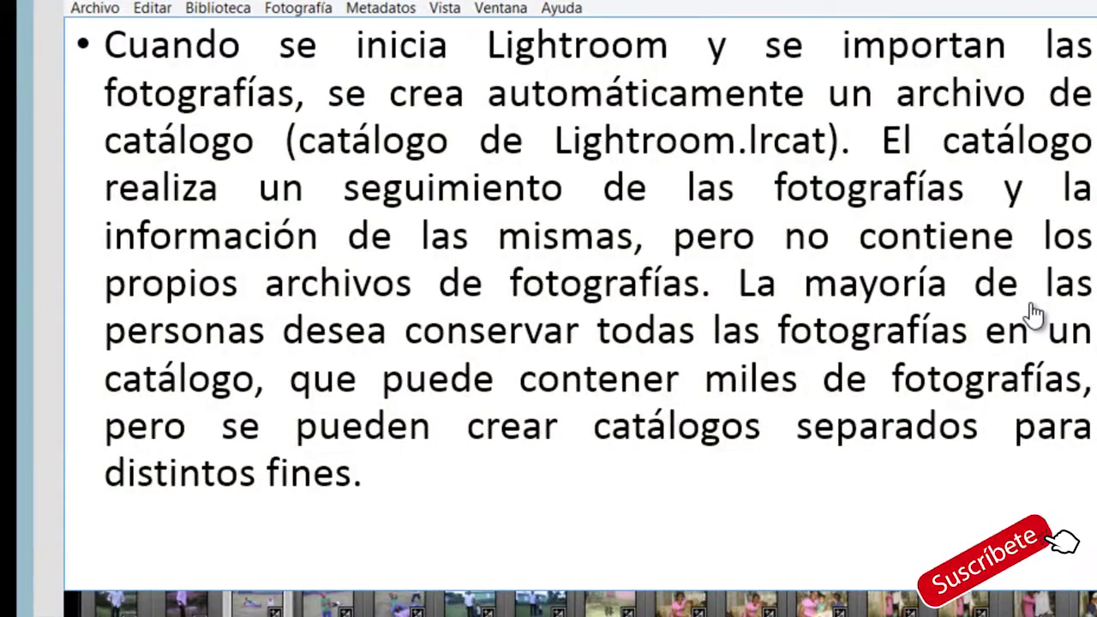
key(alt+Tab)
key(alt+Tab)
key(alt+Tab)
key(alt+Tab)
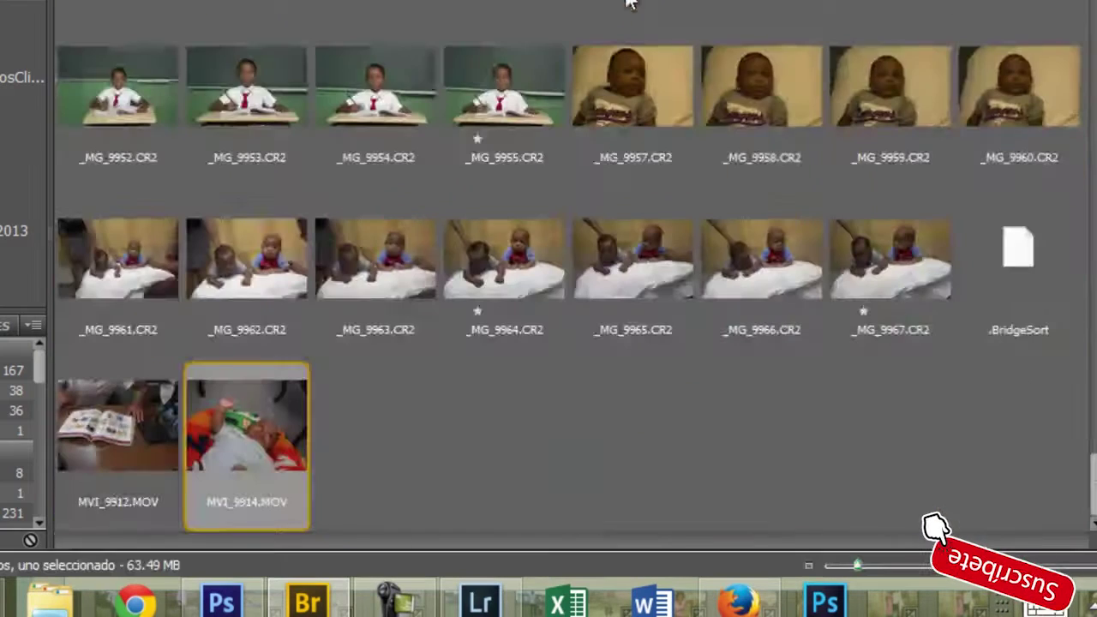
key(alt+Tab)
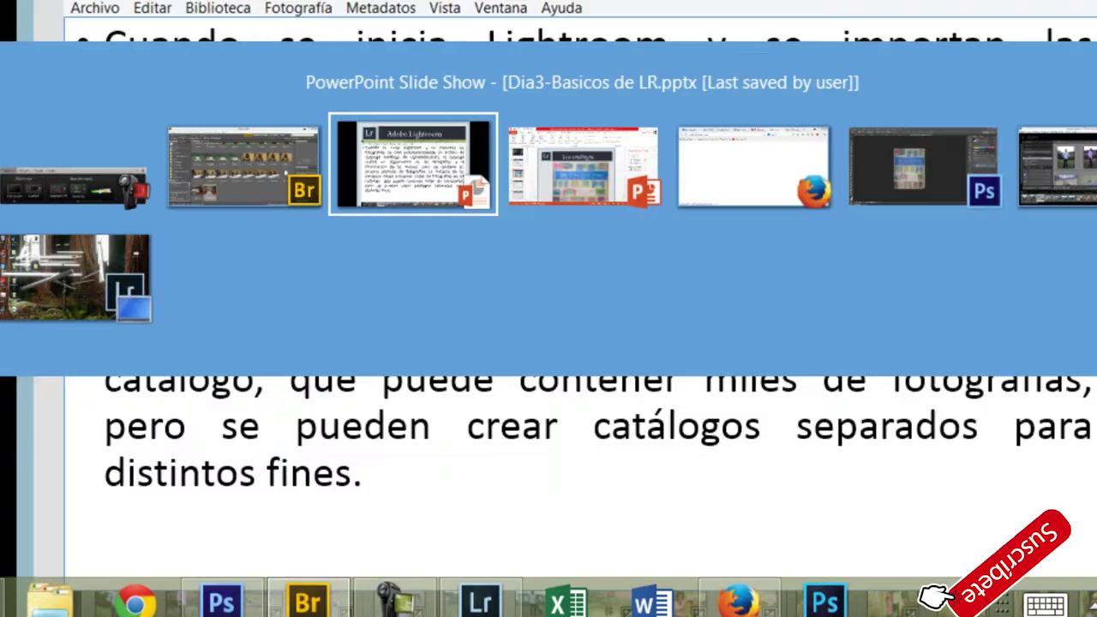
key(alt+Tab)
key(alt+Tab)
key(alt+Tab)
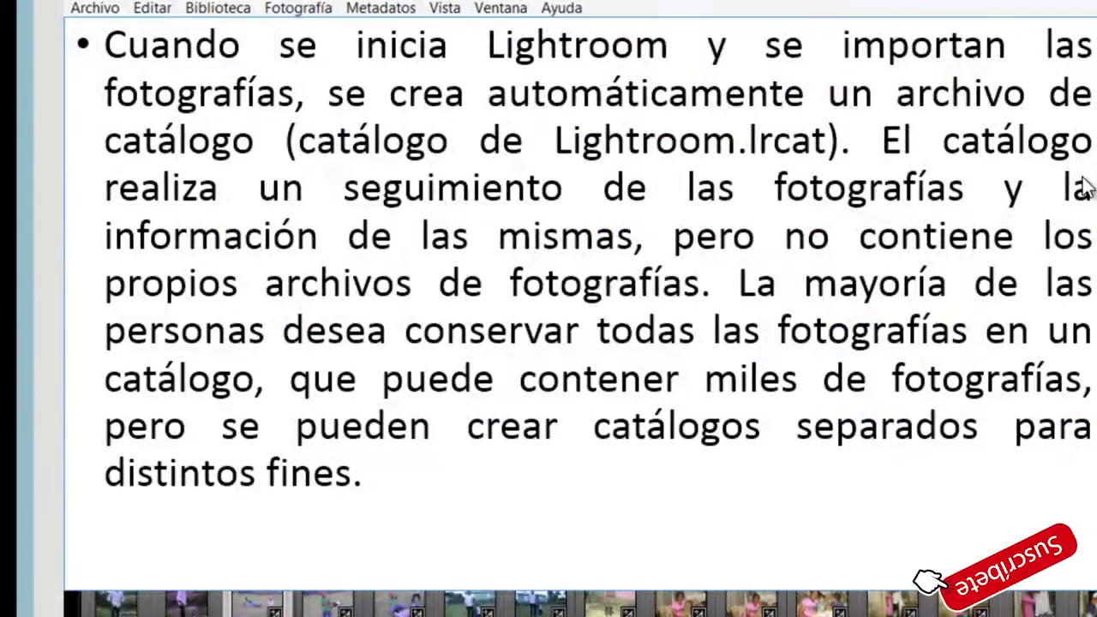
key(alt+Tab)
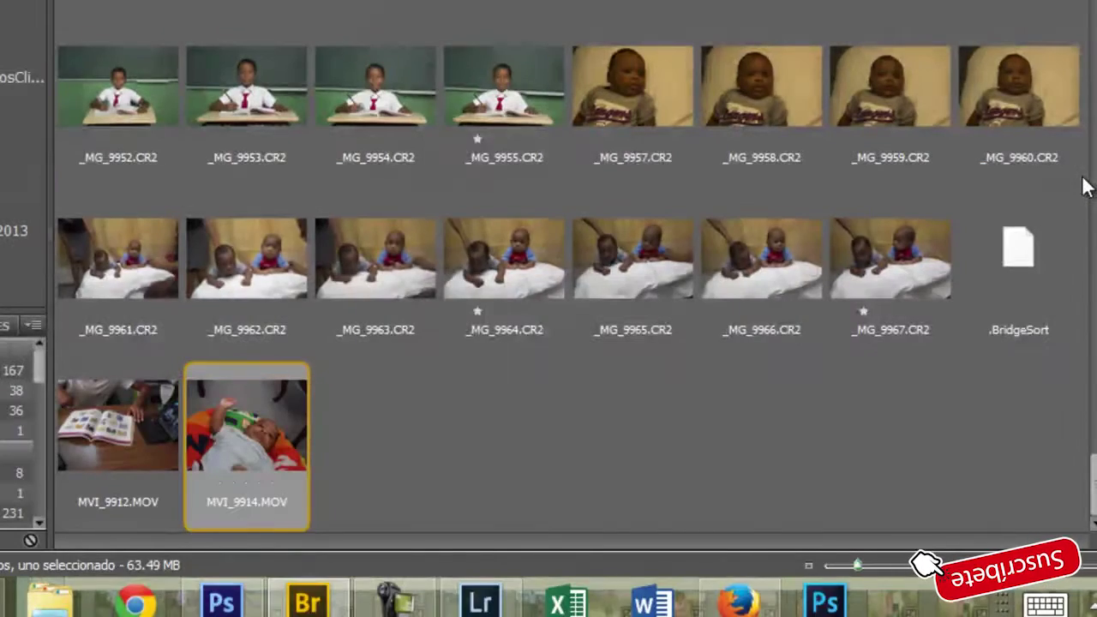
Step: In Lightroom, open Archivo > Abrir catálogo... and cancel without choosing a catalog
click(493, 600)
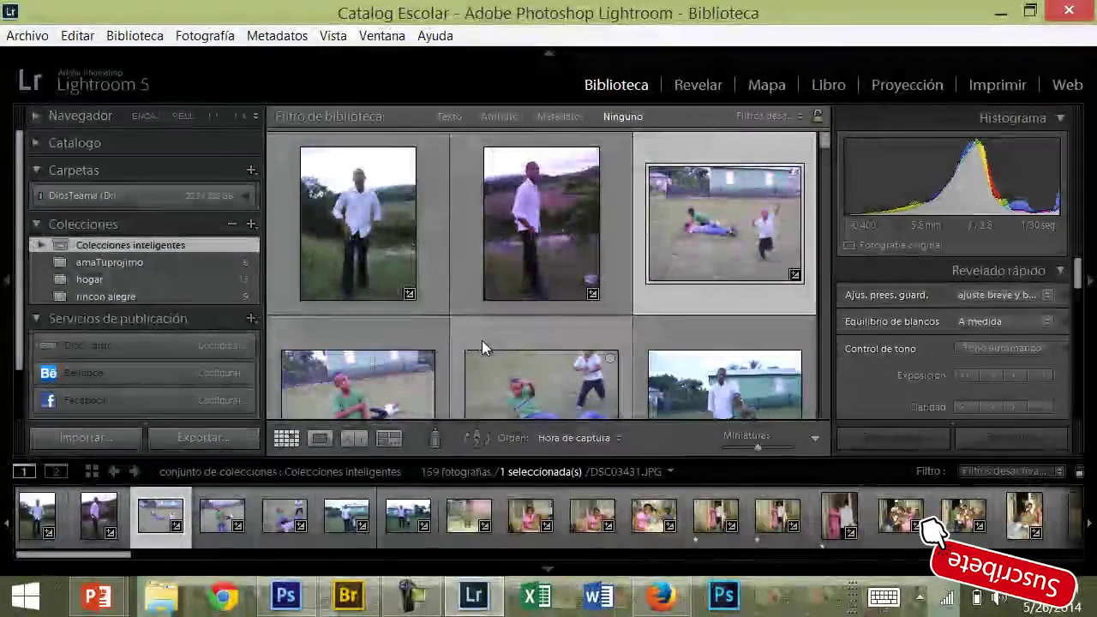
click(41, 38)
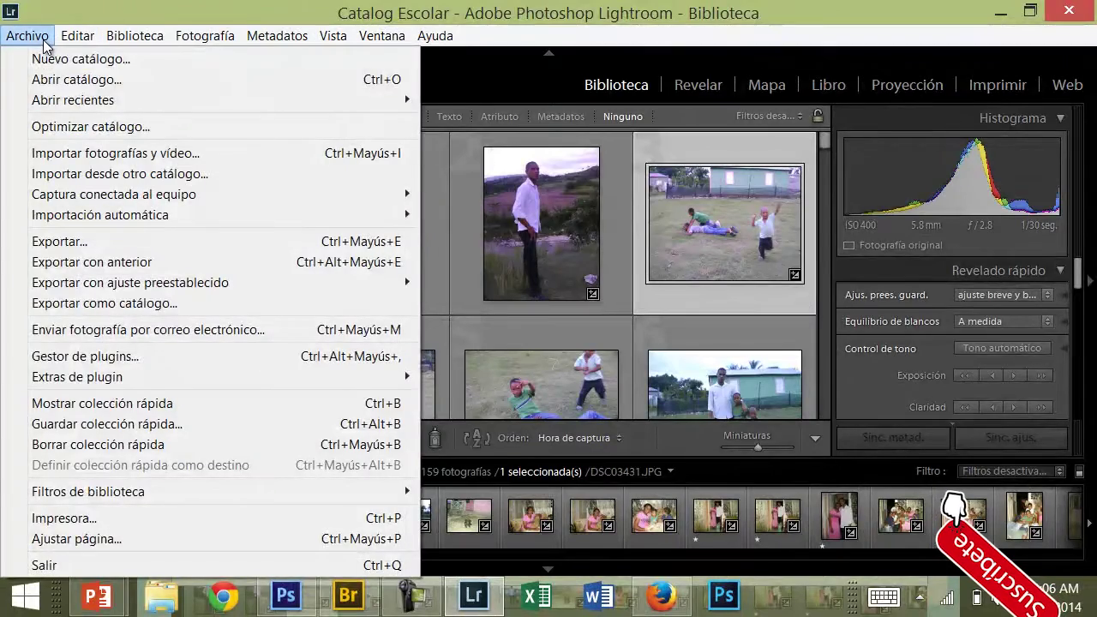
click(85, 81)
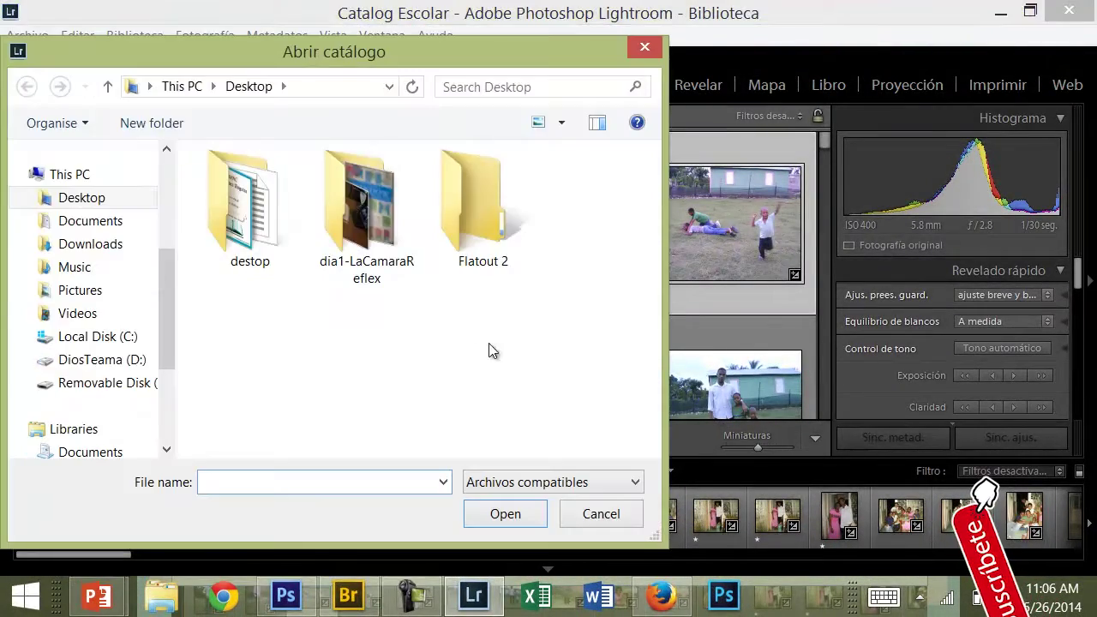
click(602, 514)
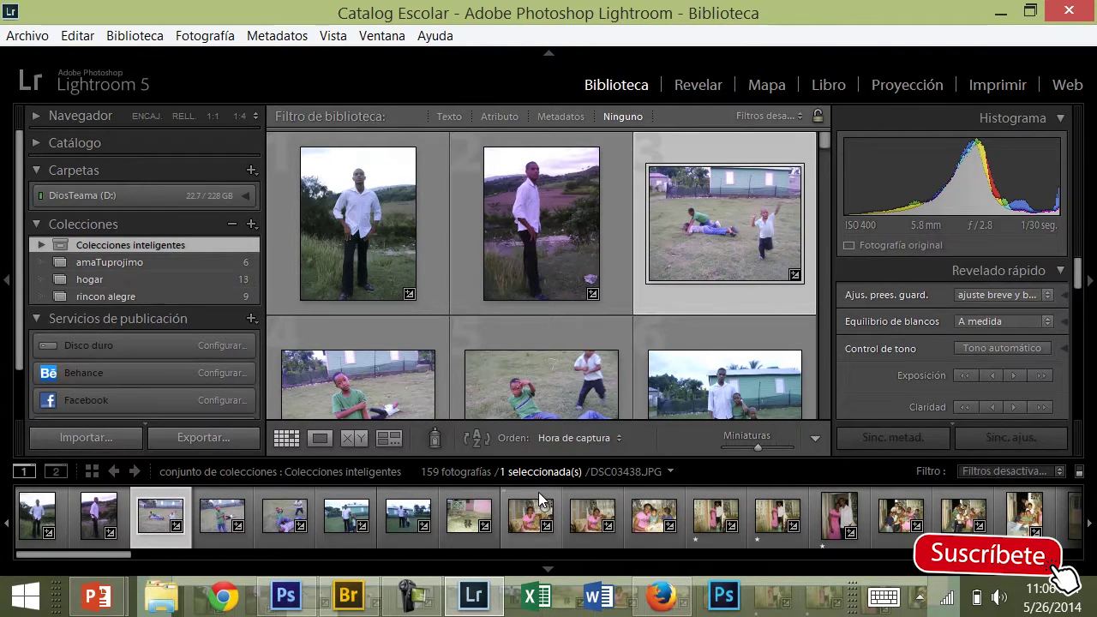
click(38, 42)
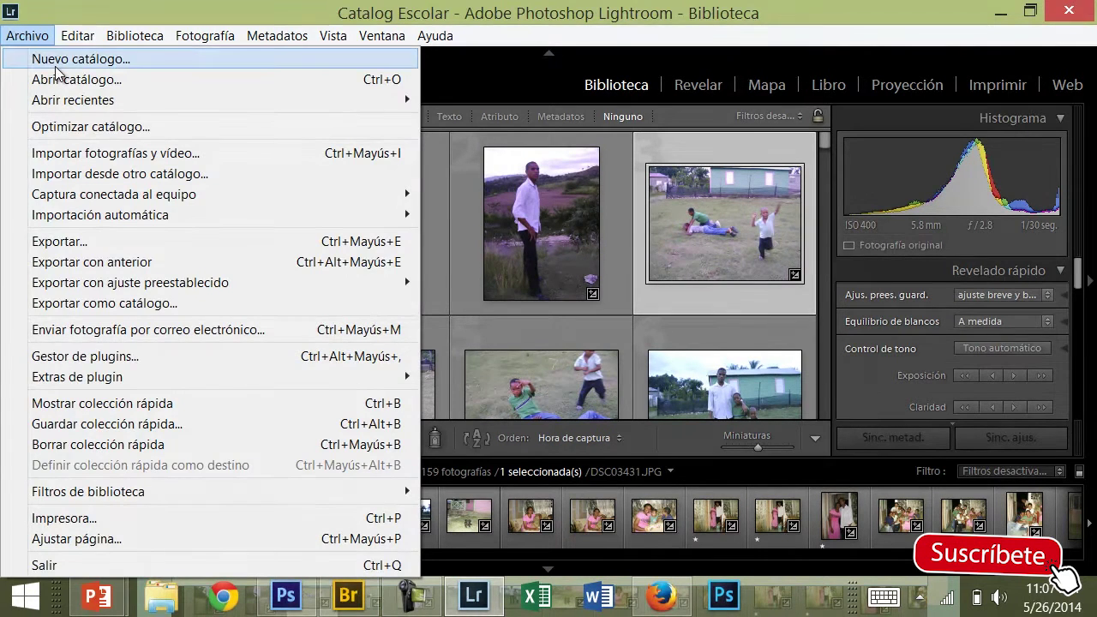
click(56, 73)
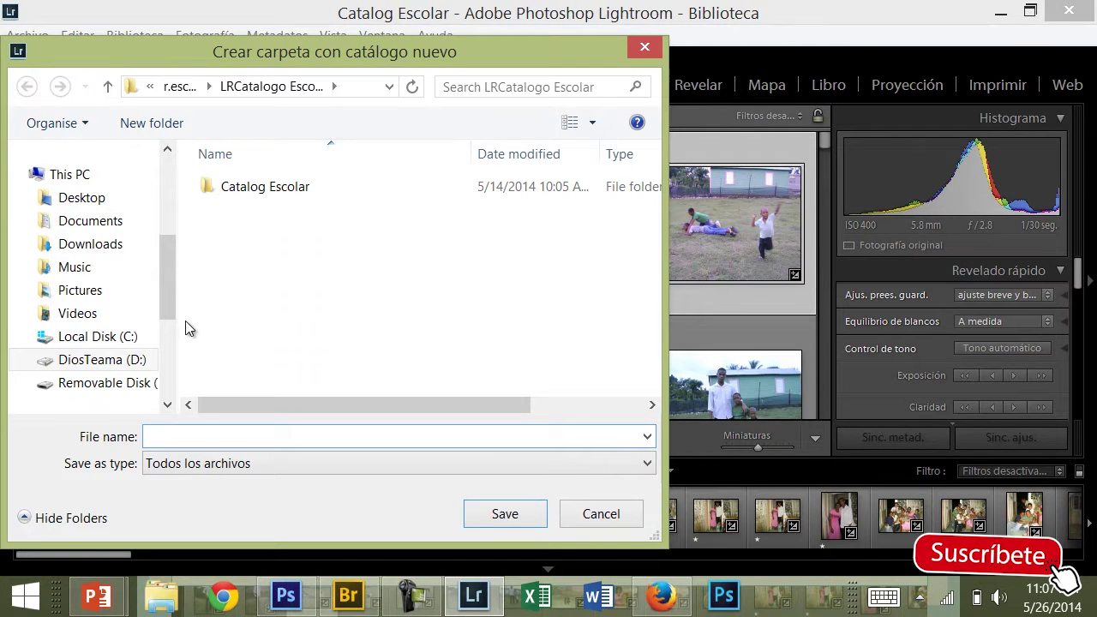
click(116, 337)
click(109, 363)
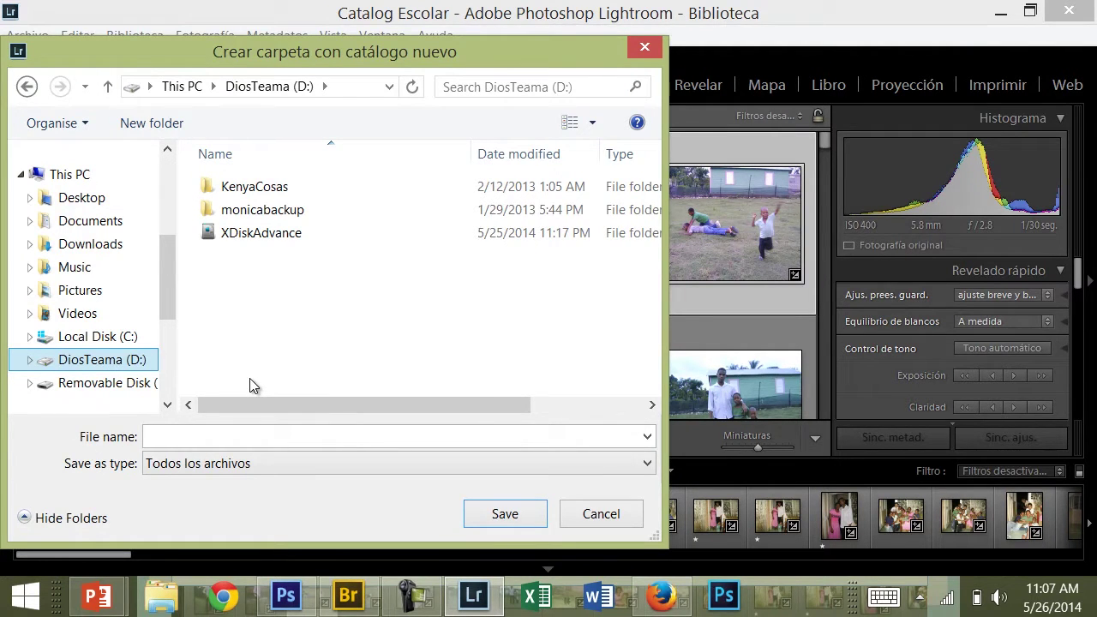
click(604, 513)
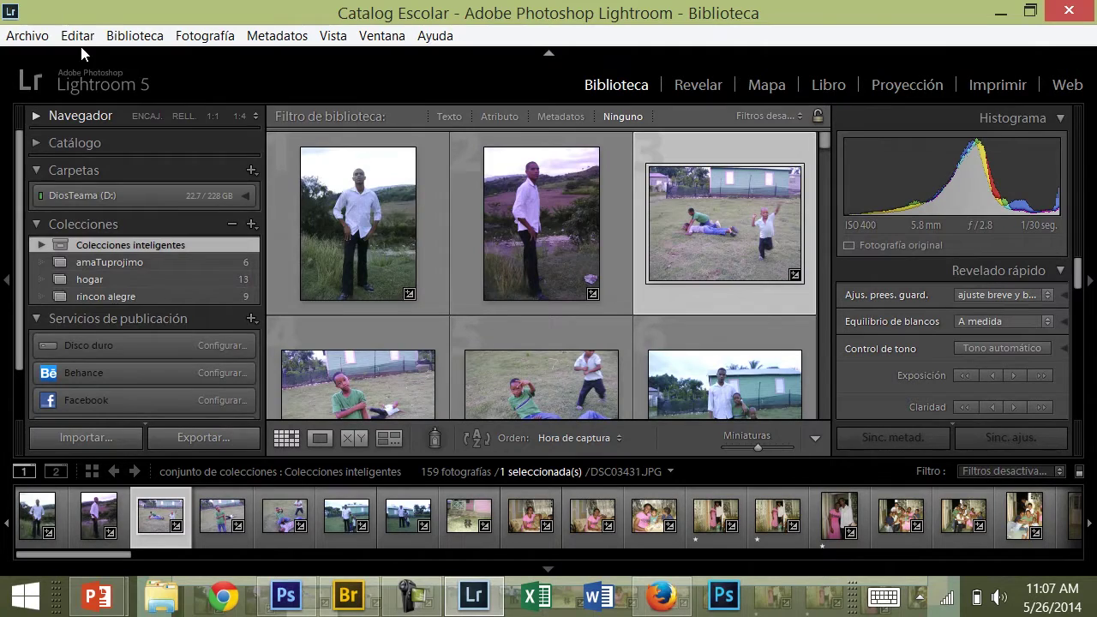
Step: Open Editar > Ajustes de catálogo and review the Generales, Administración de archivos and Metadatos tabs
click(78, 39)
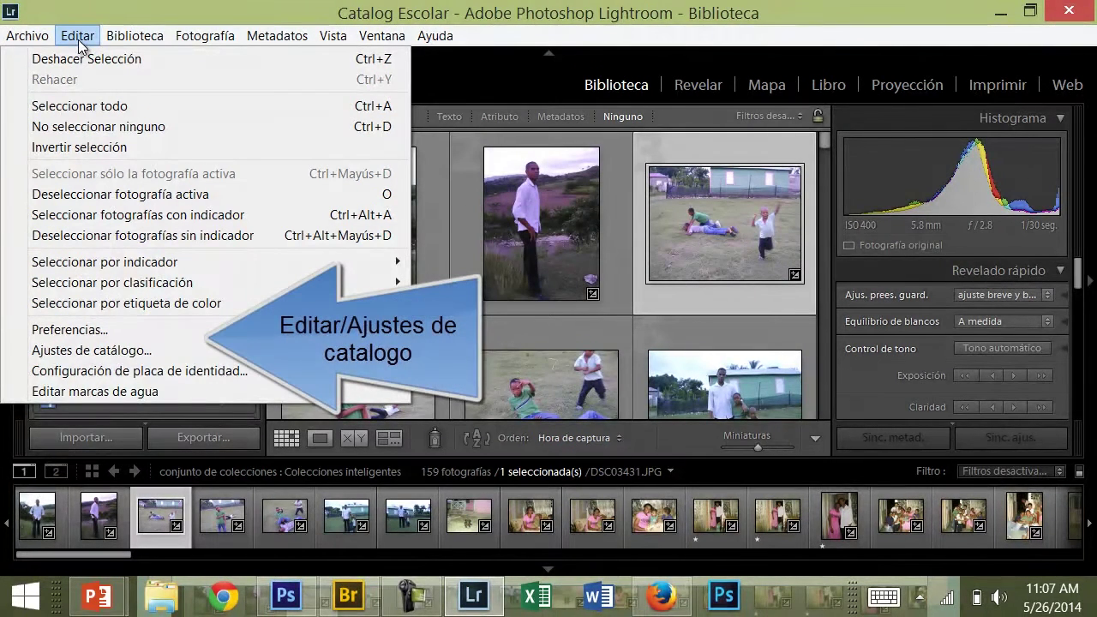
click(127, 350)
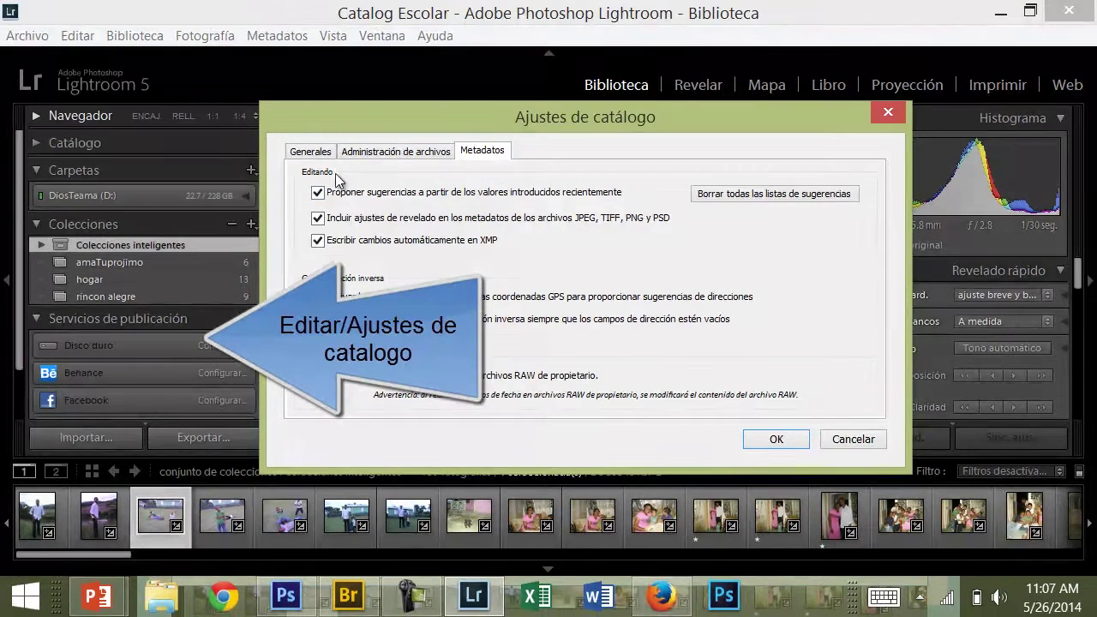
click(310, 151)
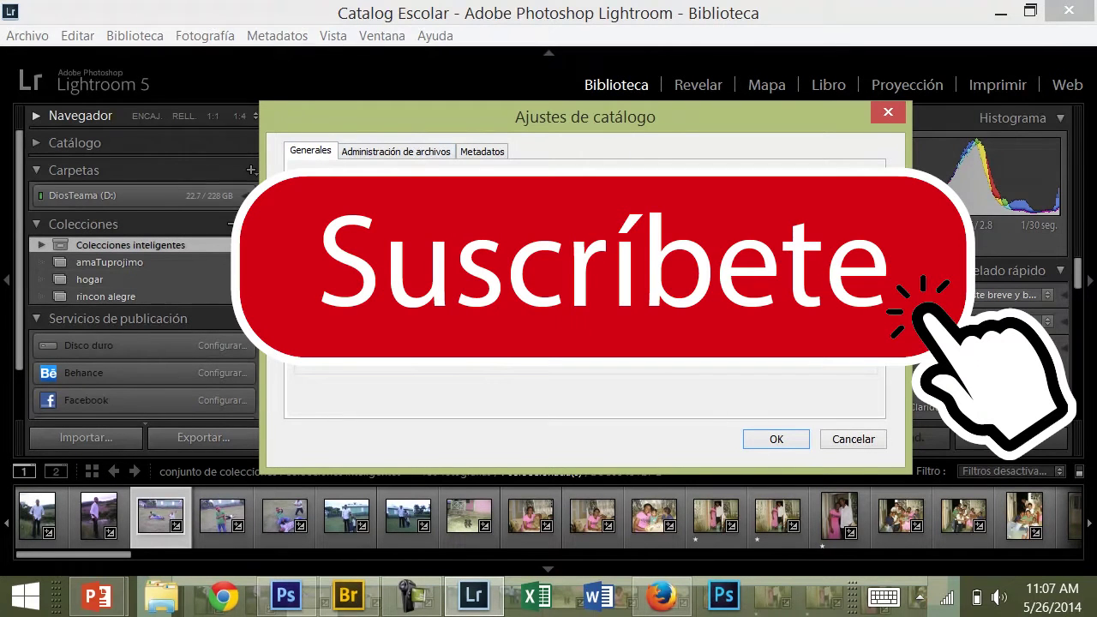
click(375, 151)
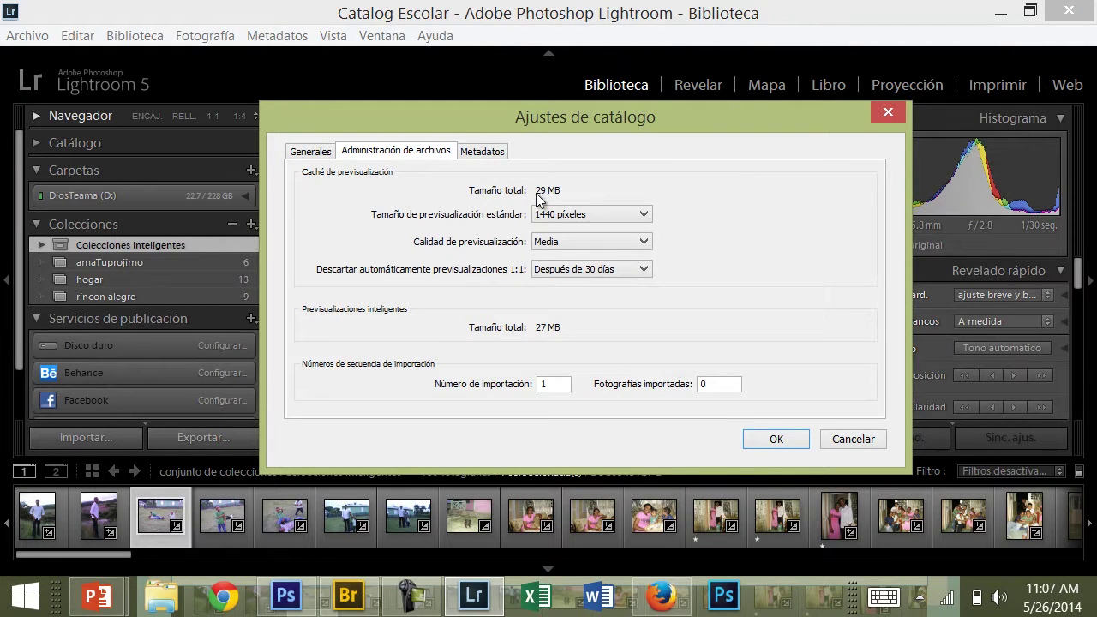
click(483, 152)
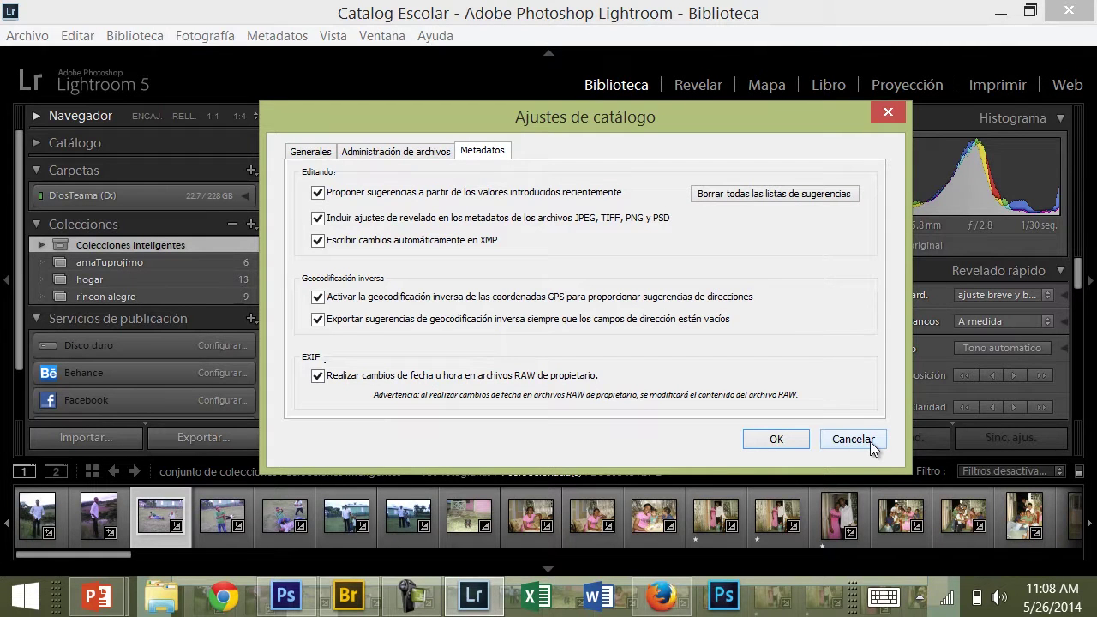
Step: Cancel the Ajustes de catálogo dialog to return to the 159-photo library grid
click(775, 440)
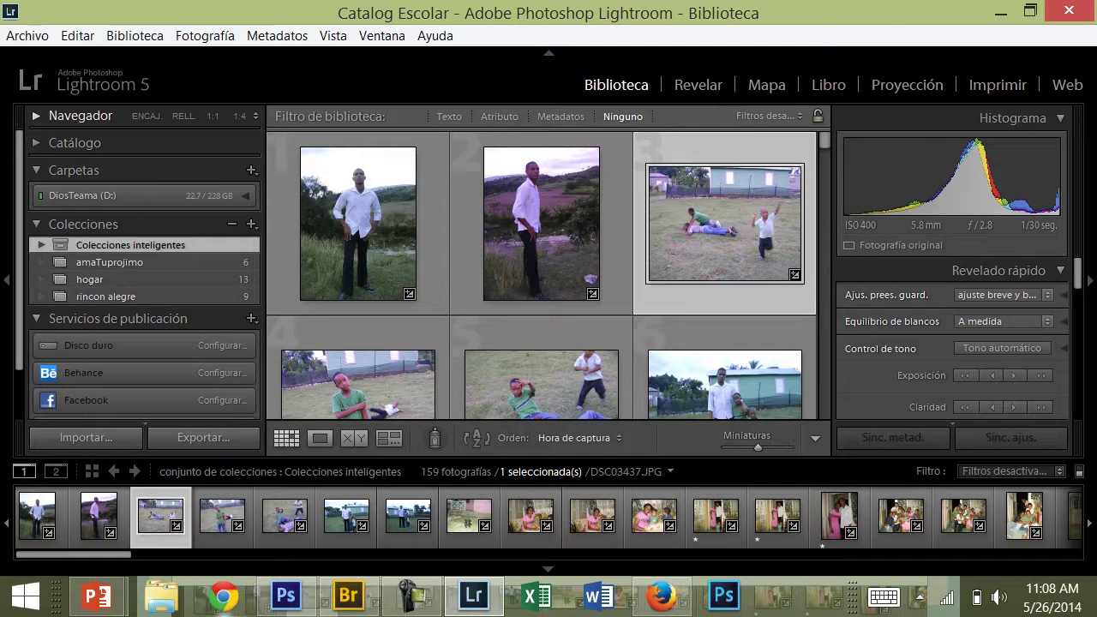
mouse_move(348, 596)
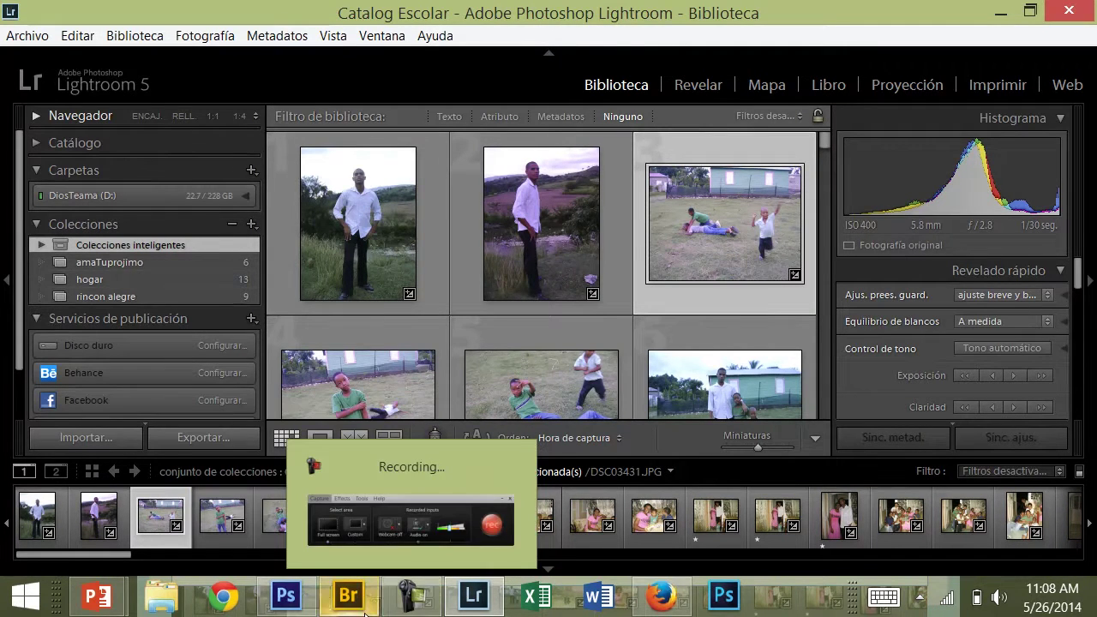
click(427, 605)
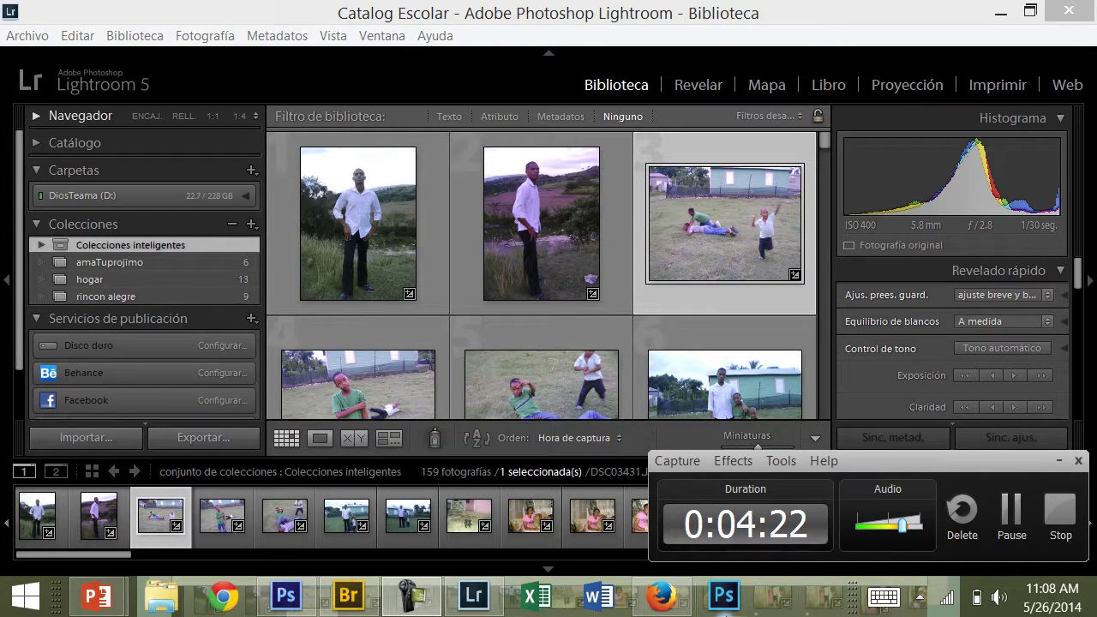